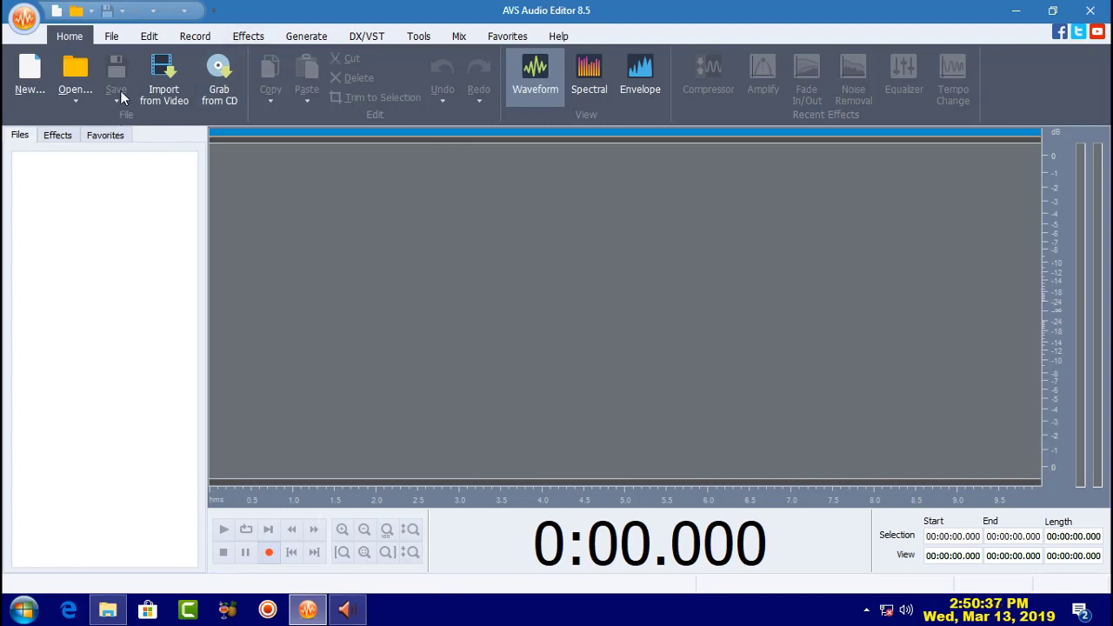
# Create a new 44100 Hz, 16-bit stereo audio file and open the Rec 0001 video's audio
pyautogui.click(110, 35)
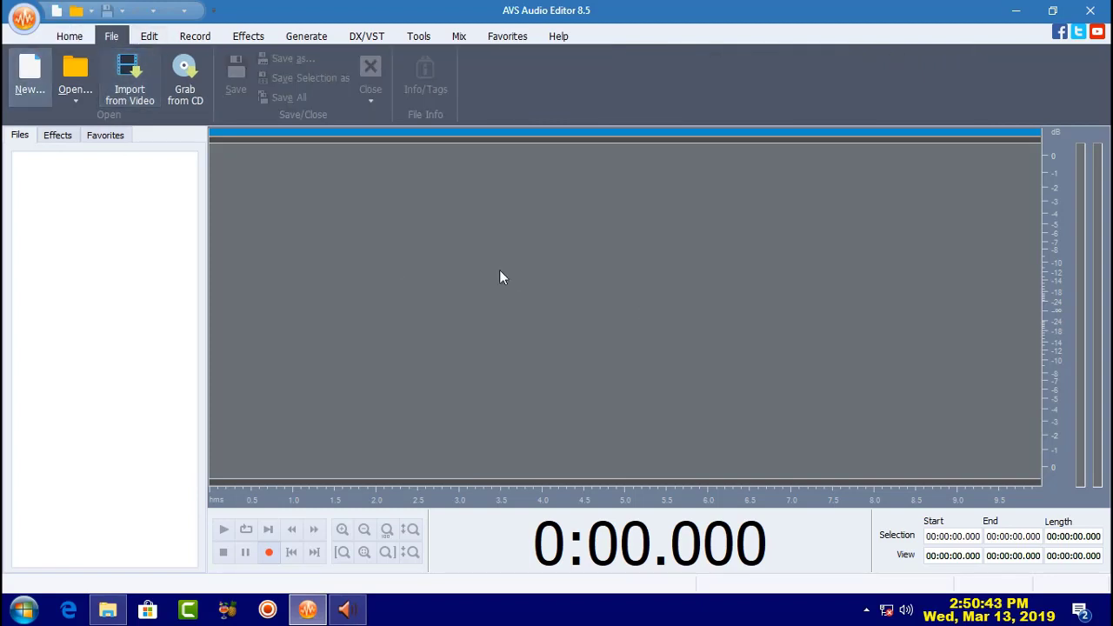
pyautogui.click(31, 77)
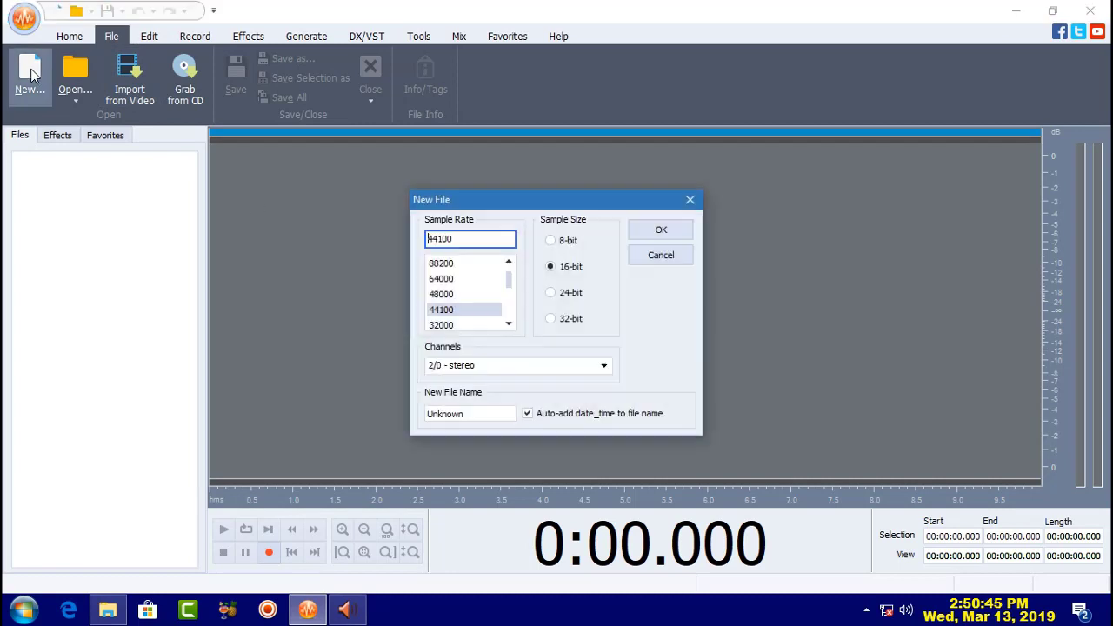
pyautogui.click(676, 231)
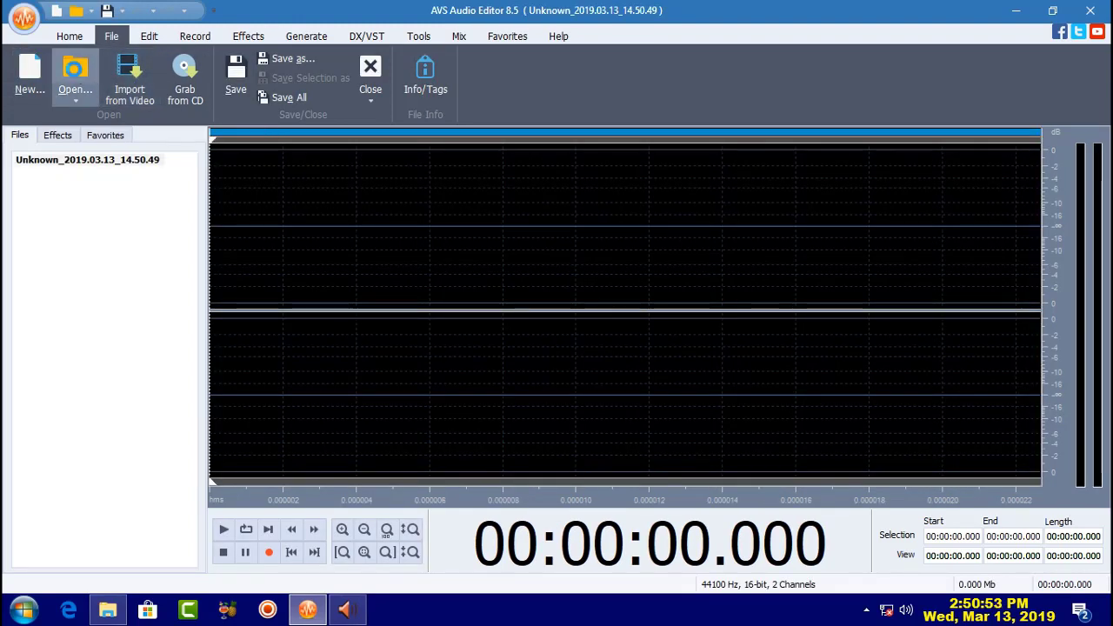
pyautogui.click(78, 74)
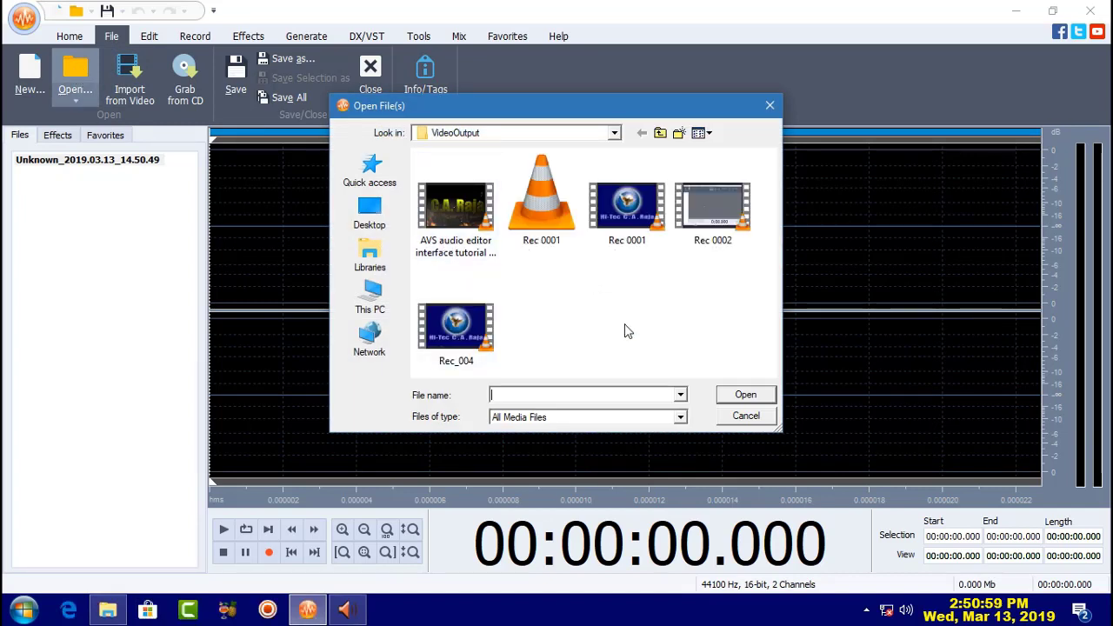
pyautogui.doubleClick(645, 241)
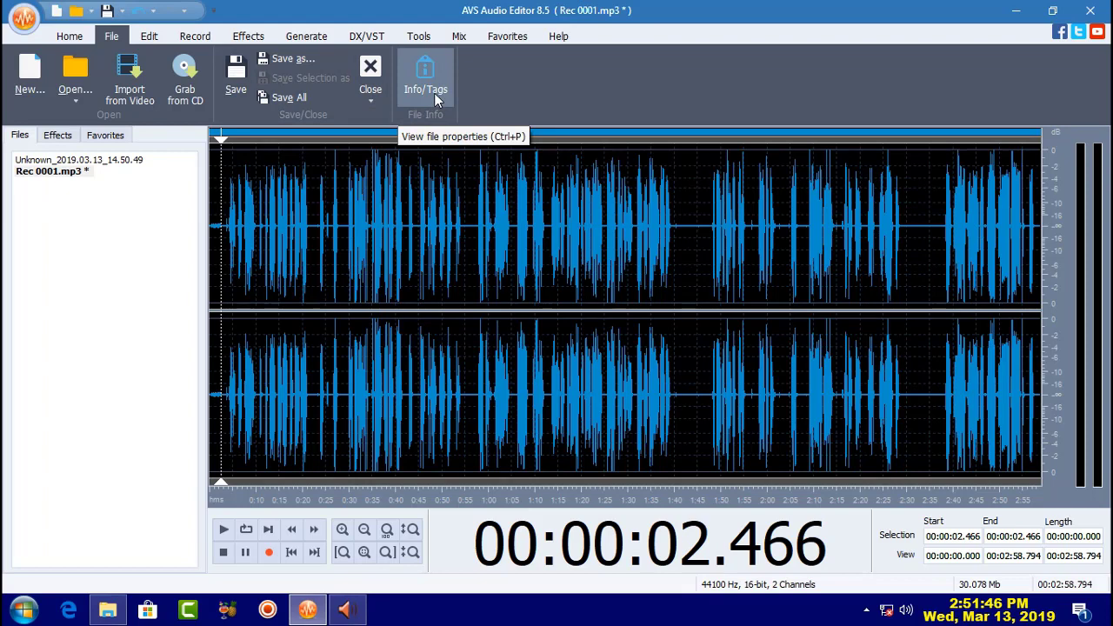
# Close Rec 0001.mp3 without saving its changes and close the remaining empty audio file
pyautogui.click(372, 102)
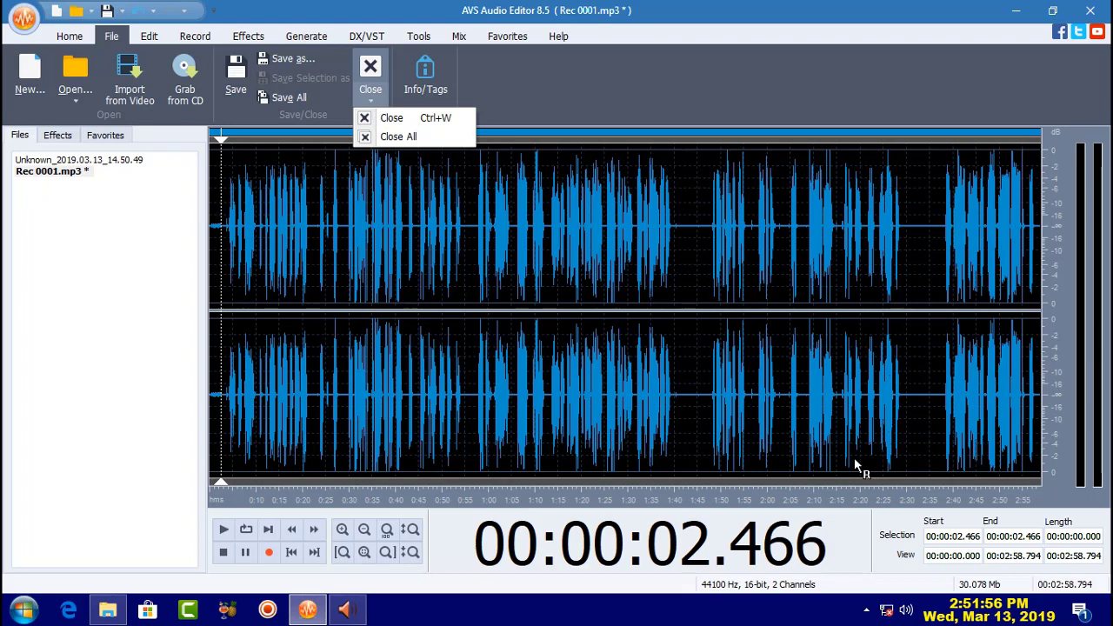
pyautogui.click(389, 119)
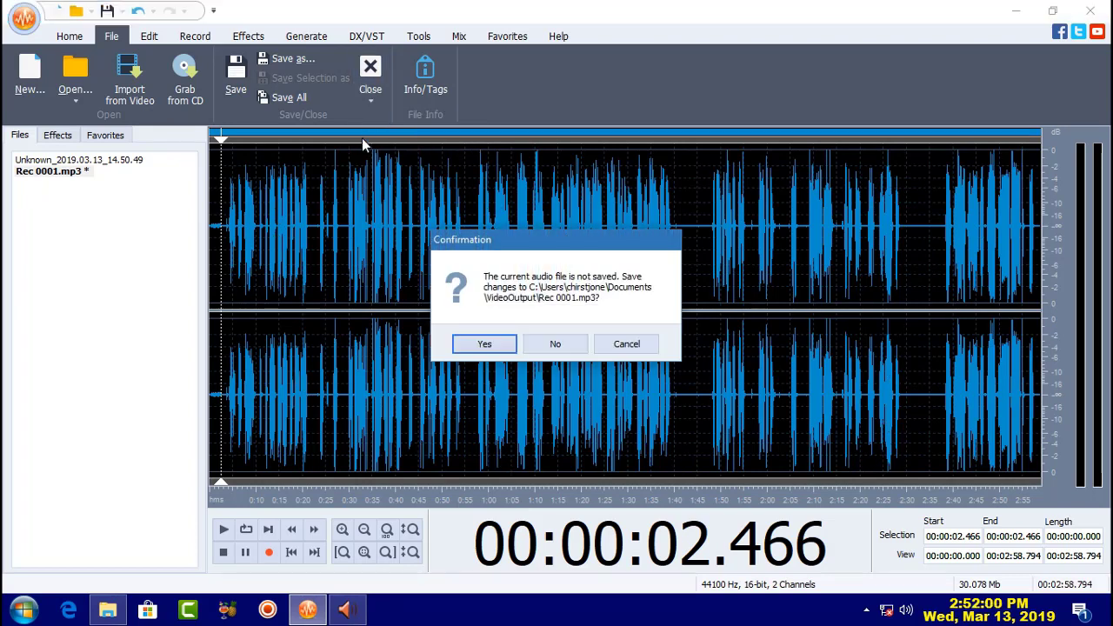
pyautogui.click(555, 348)
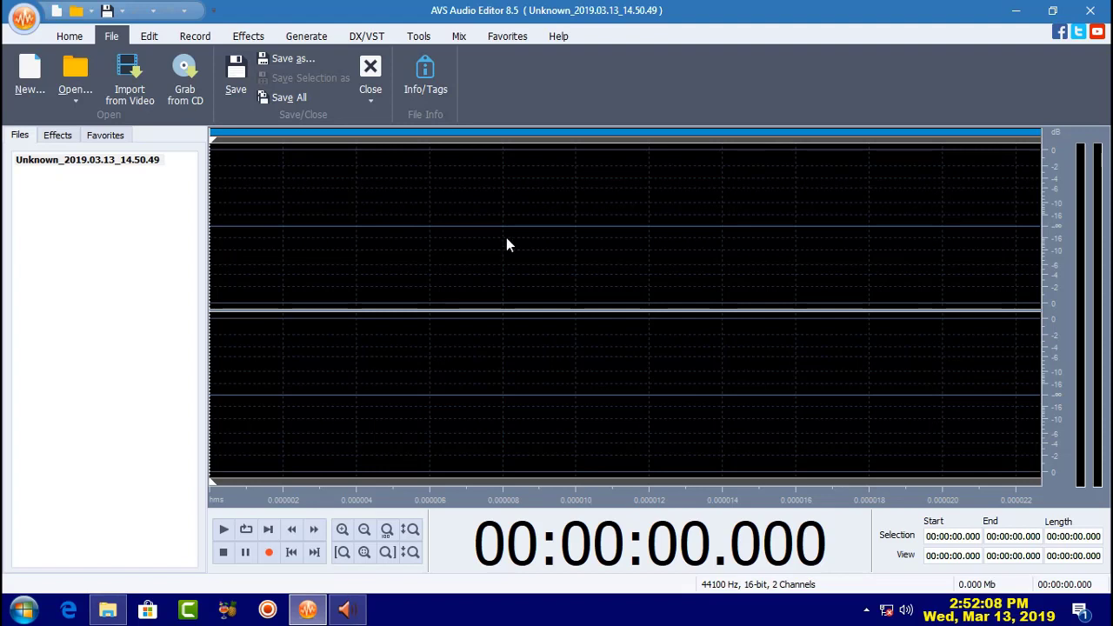
pyautogui.click(369, 100)
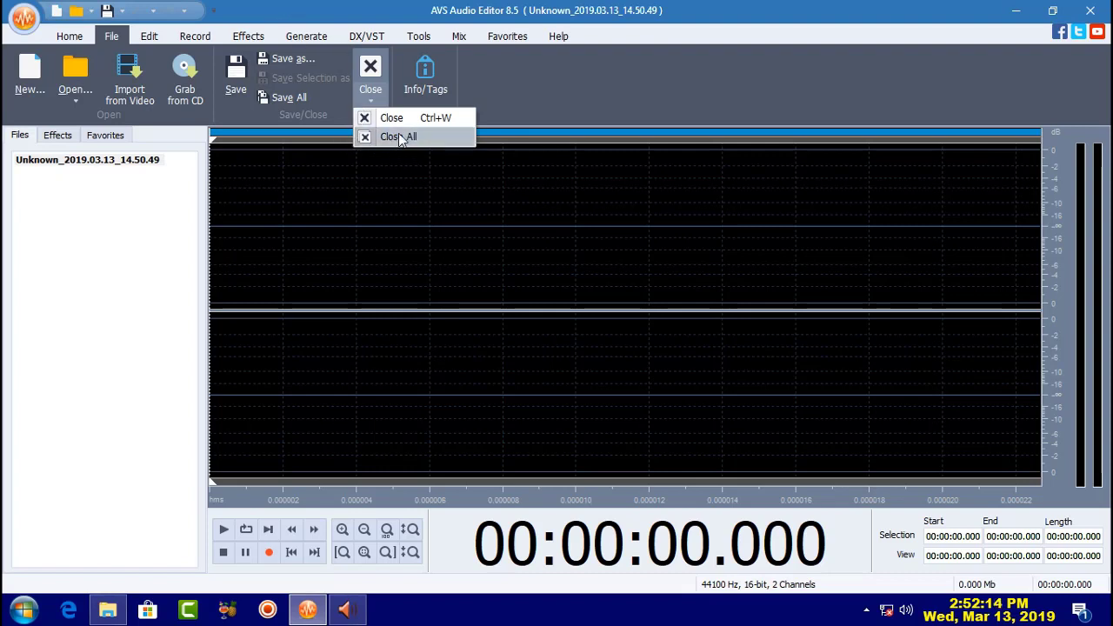
pyautogui.click(370, 67)
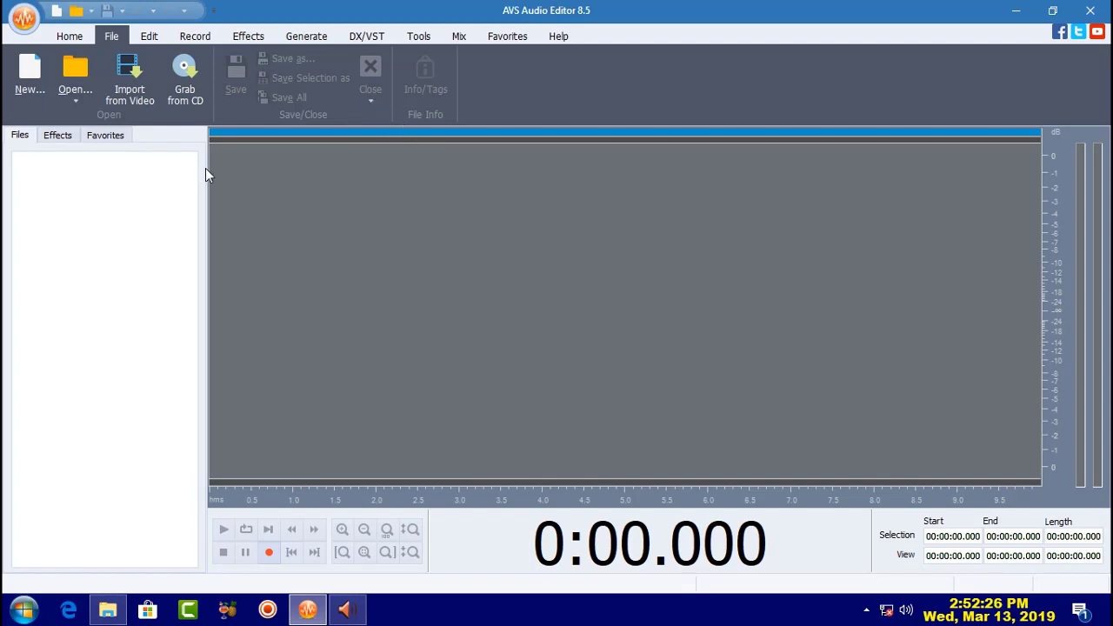
# Create another 44100 Hz, 16-bit stereo file and open the Rec 0001 audio recording from the VideoOutput folder
pyautogui.click(30, 74)
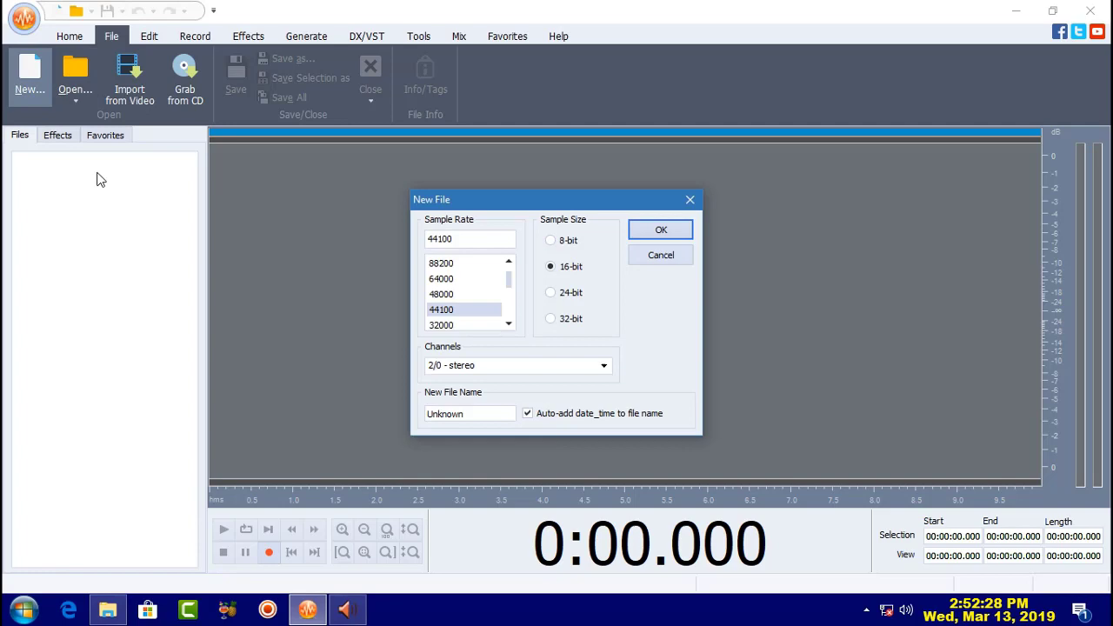
pyautogui.click(643, 230)
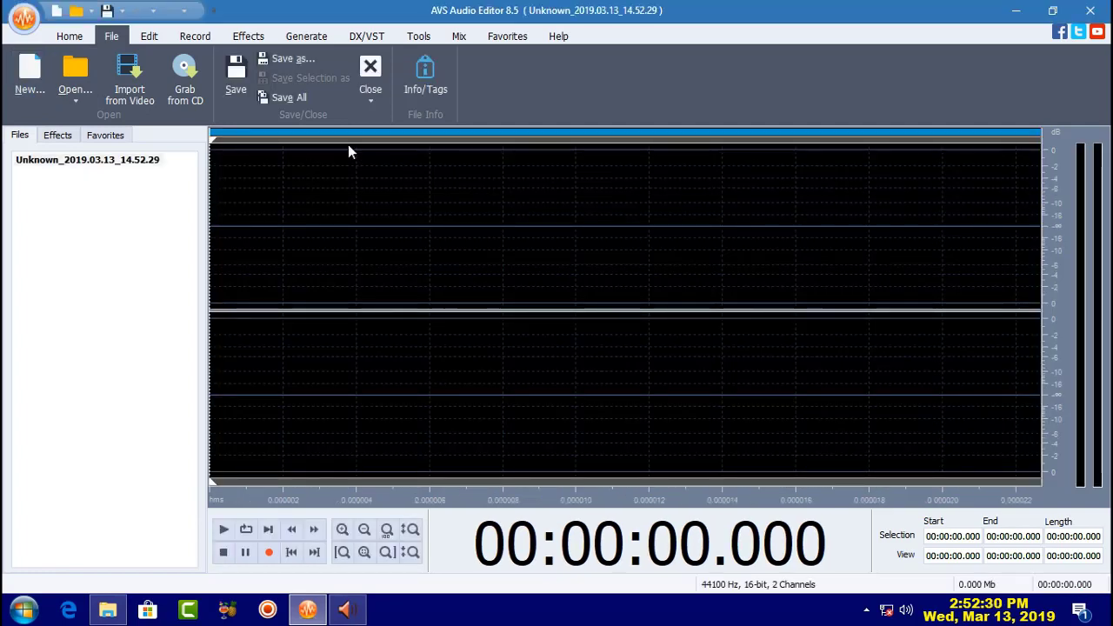
pyautogui.click(76, 73)
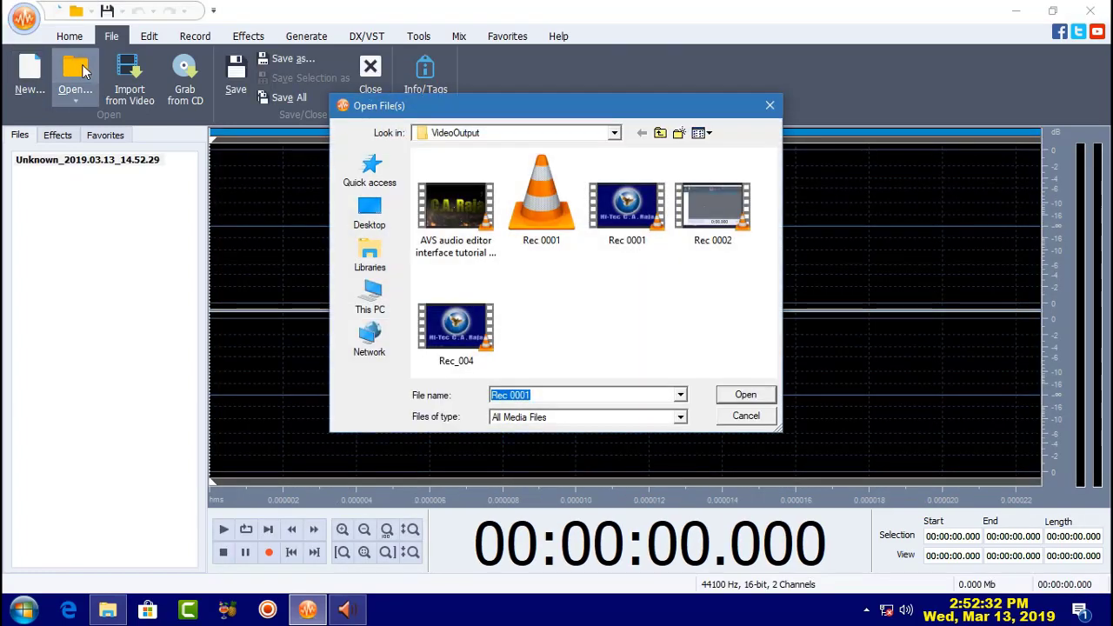
pyautogui.doubleClick(542, 218)
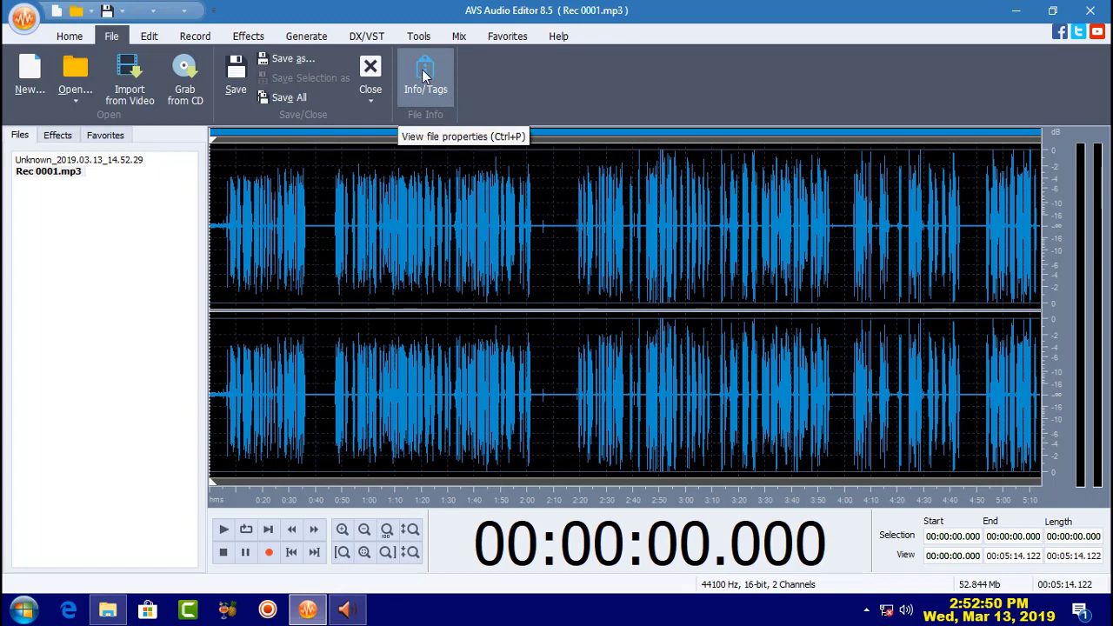
# In the tag information of Rec 0001.mp3, set the title to "tamil computer" and enter the artist's name
pyautogui.click(422, 71)
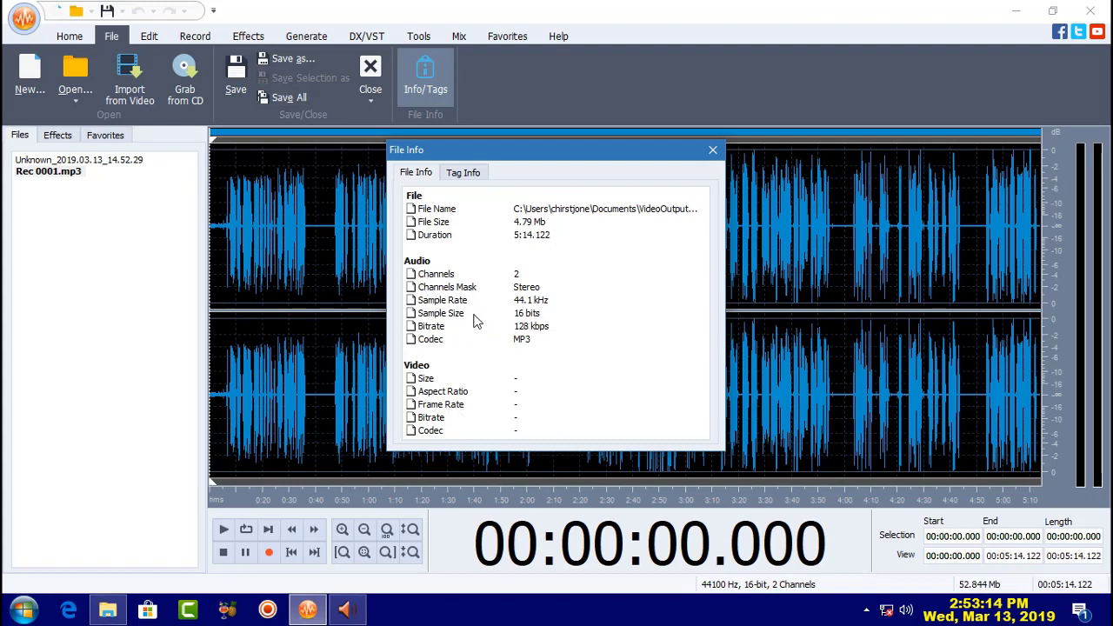
pyautogui.click(467, 175)
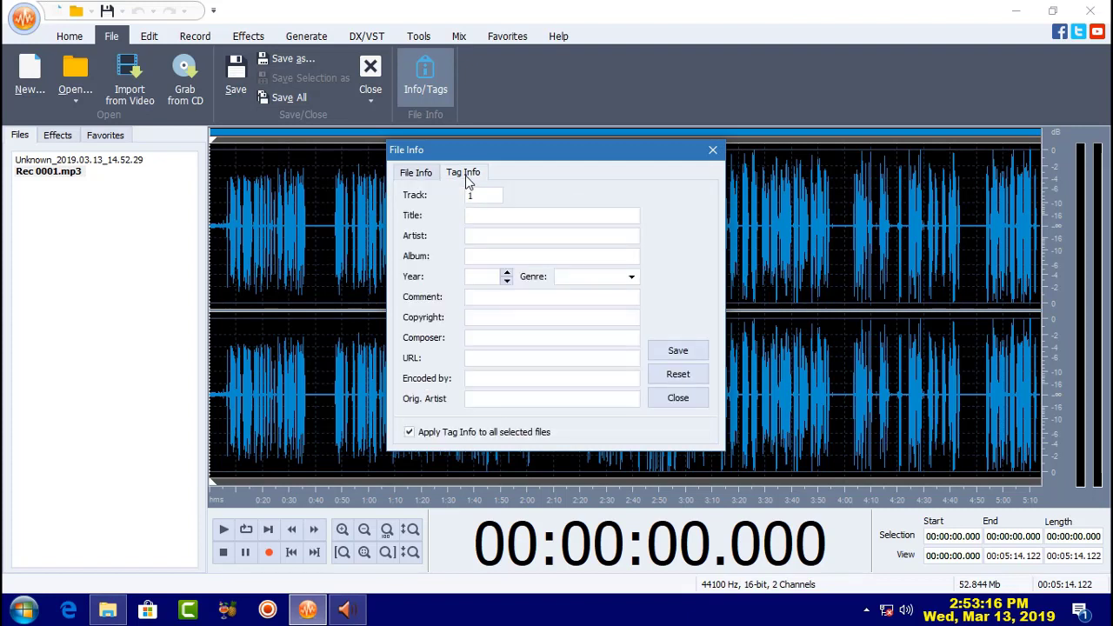
pyautogui.click(478, 217)
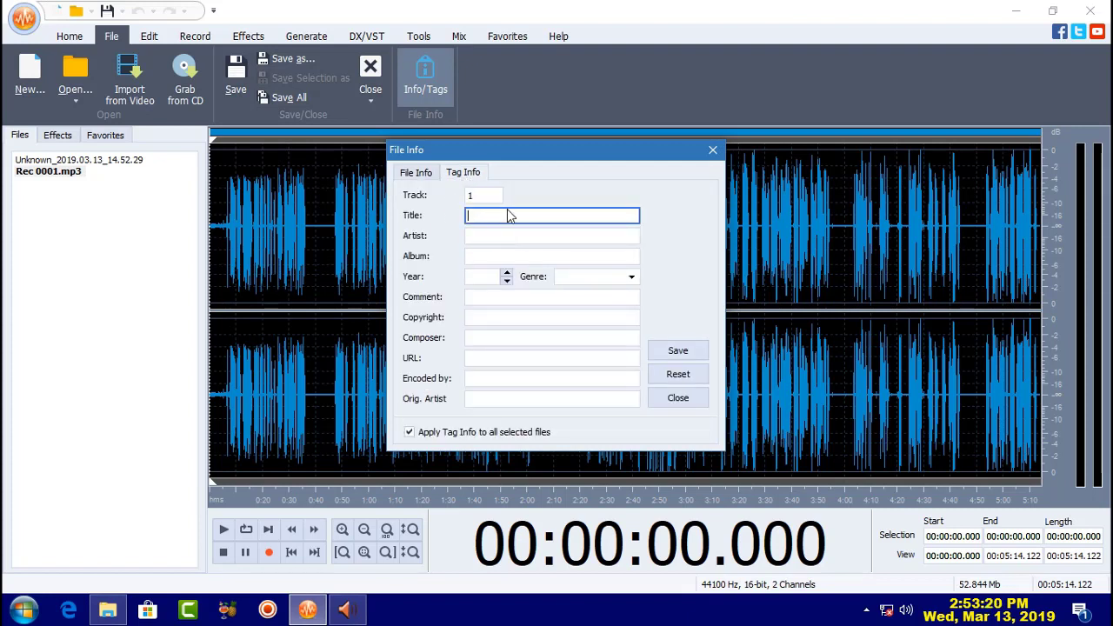
pyautogui.write('t')
pyautogui.write('amil computer')
pyautogui.click(486, 237)
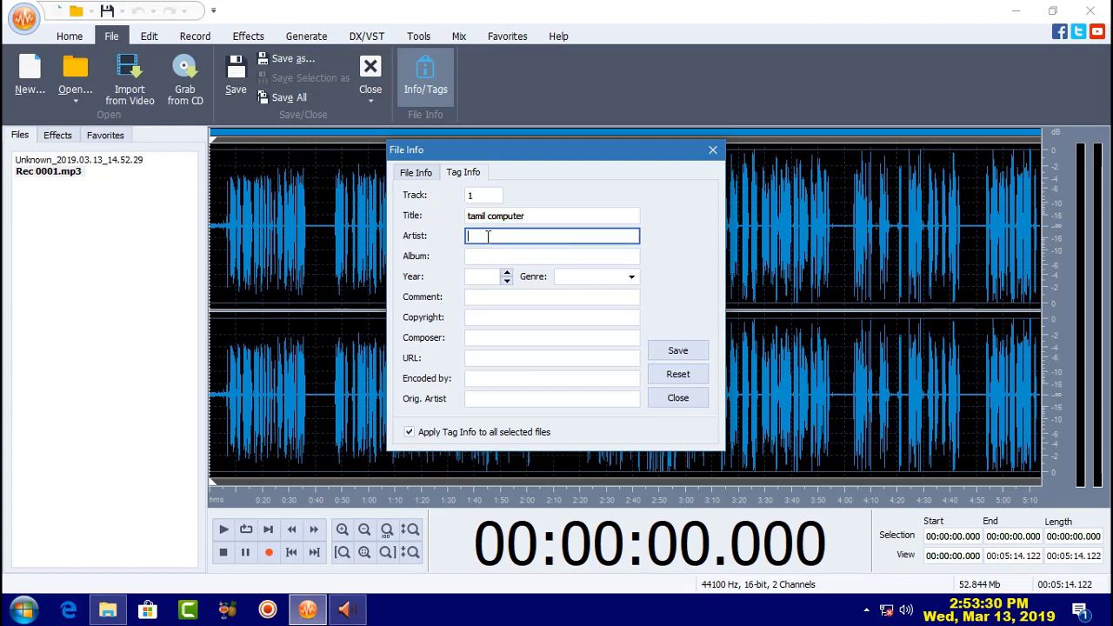
pyautogui.write('Raja')
# Set the tag year to 2019, enter the original artist's name and save the tag information
pyautogui.click(631, 278)
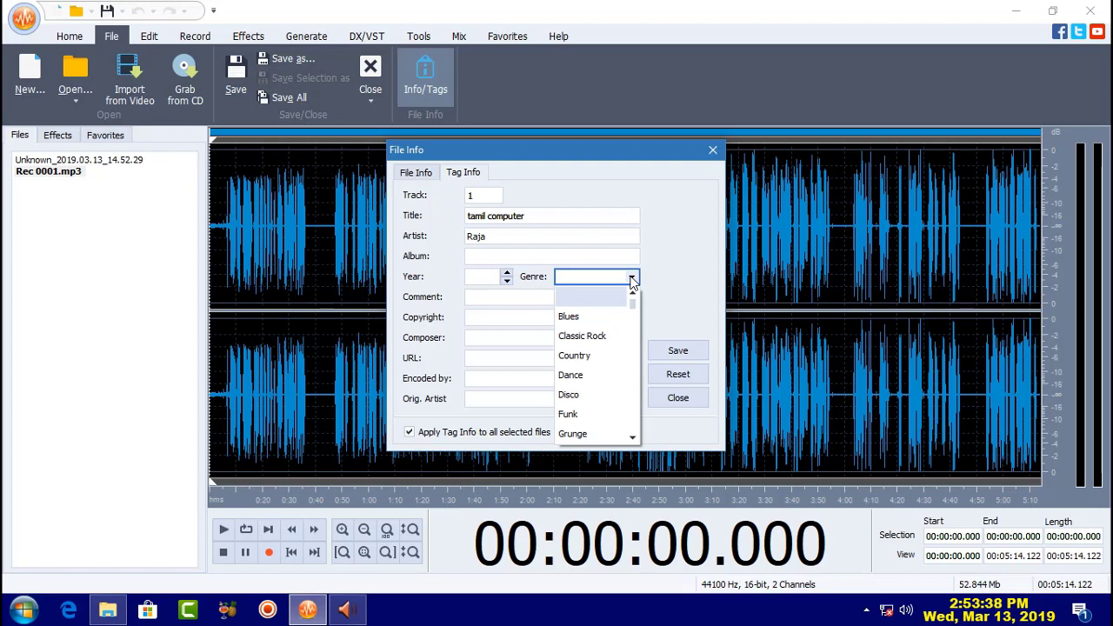
pyautogui.click(632, 278)
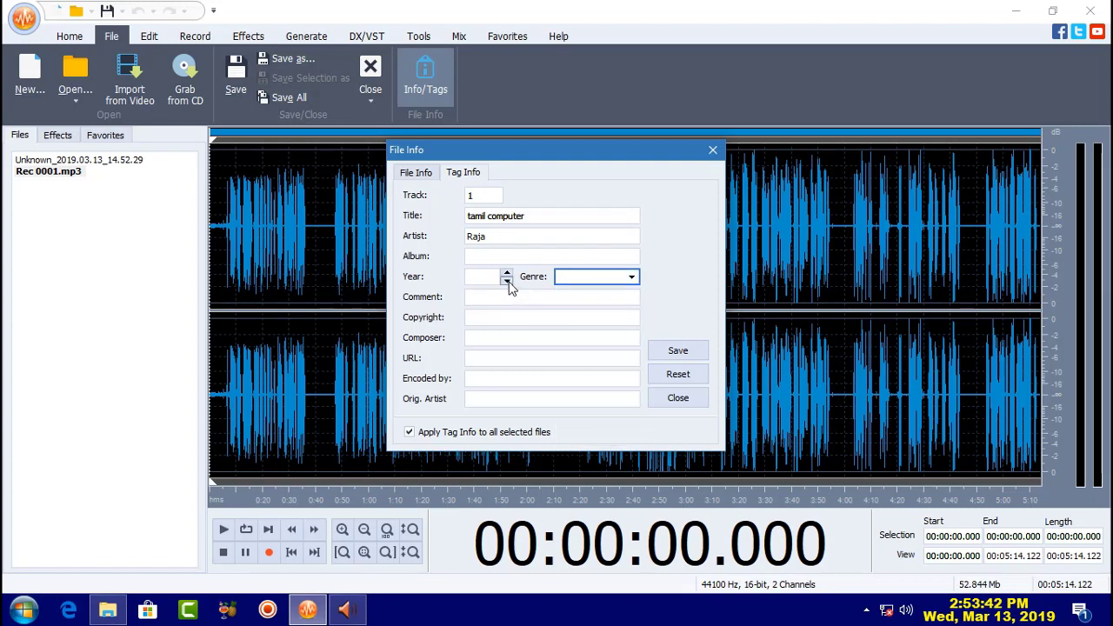
pyautogui.click(477, 280)
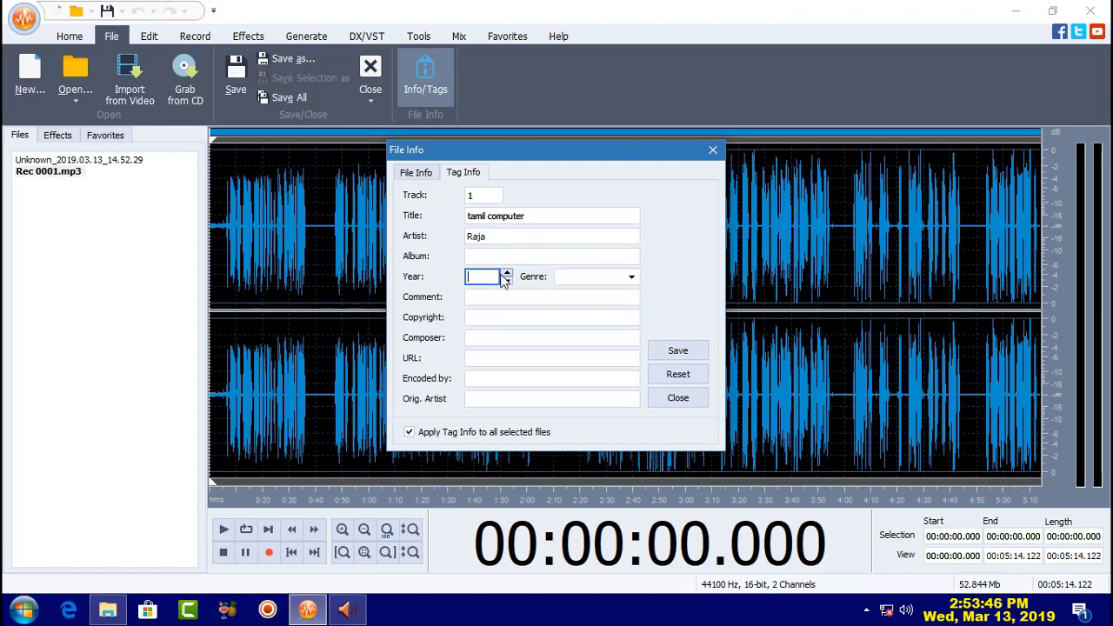
pyautogui.write('2019')
pyautogui.click(493, 398)
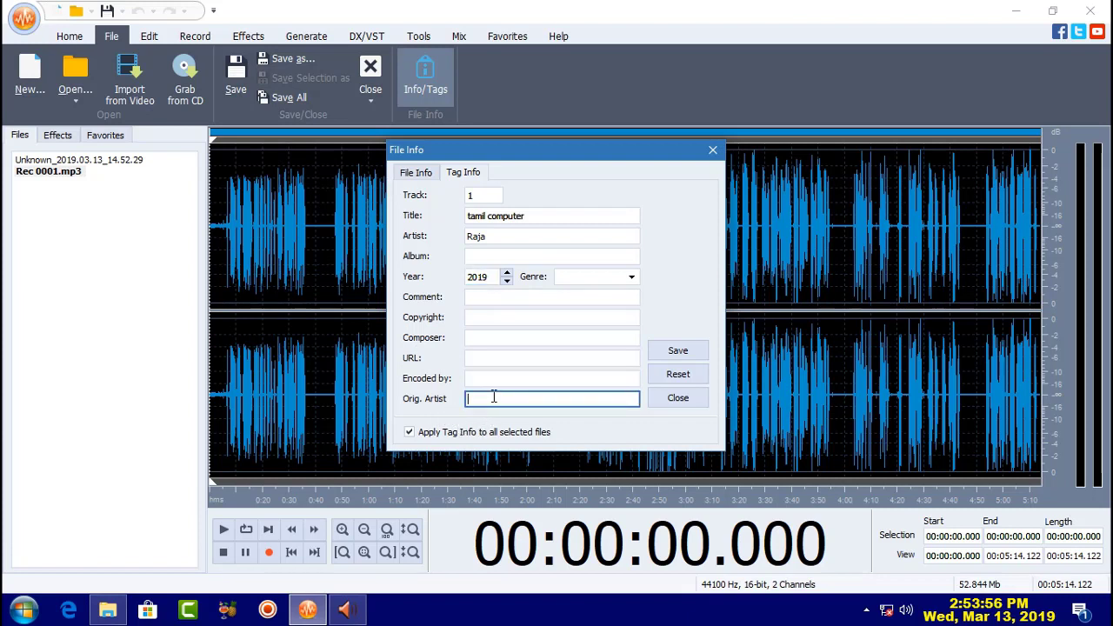
pyautogui.write('Raja')
pyautogui.click(683, 351)
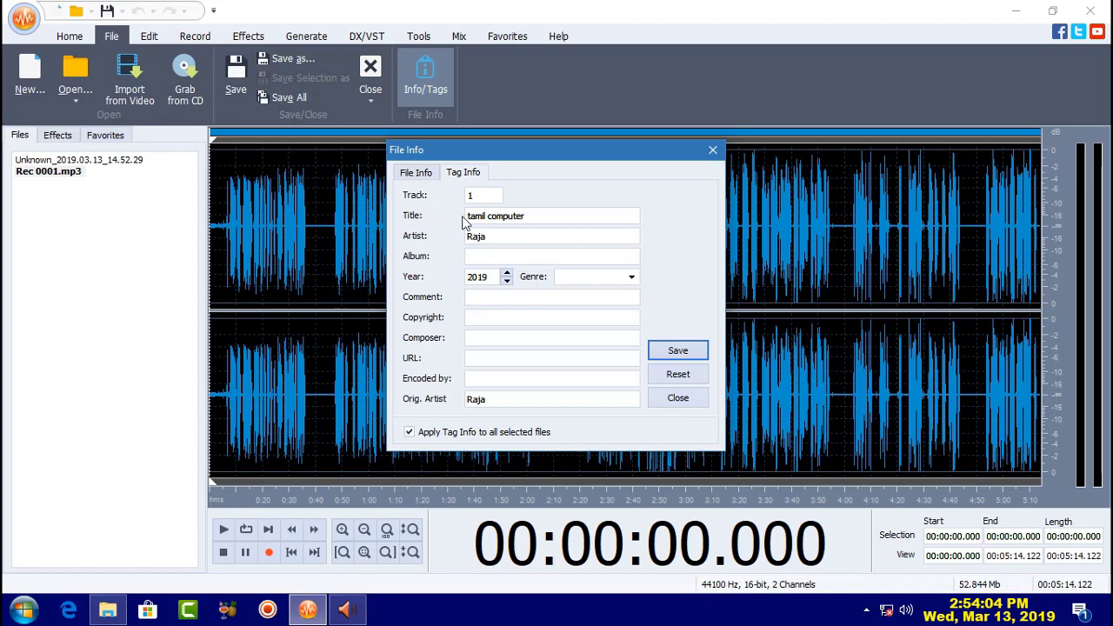
# Review the file properties and the saved tag information of Rec 0001.mp3, and close the file information
pyautogui.click(424, 177)
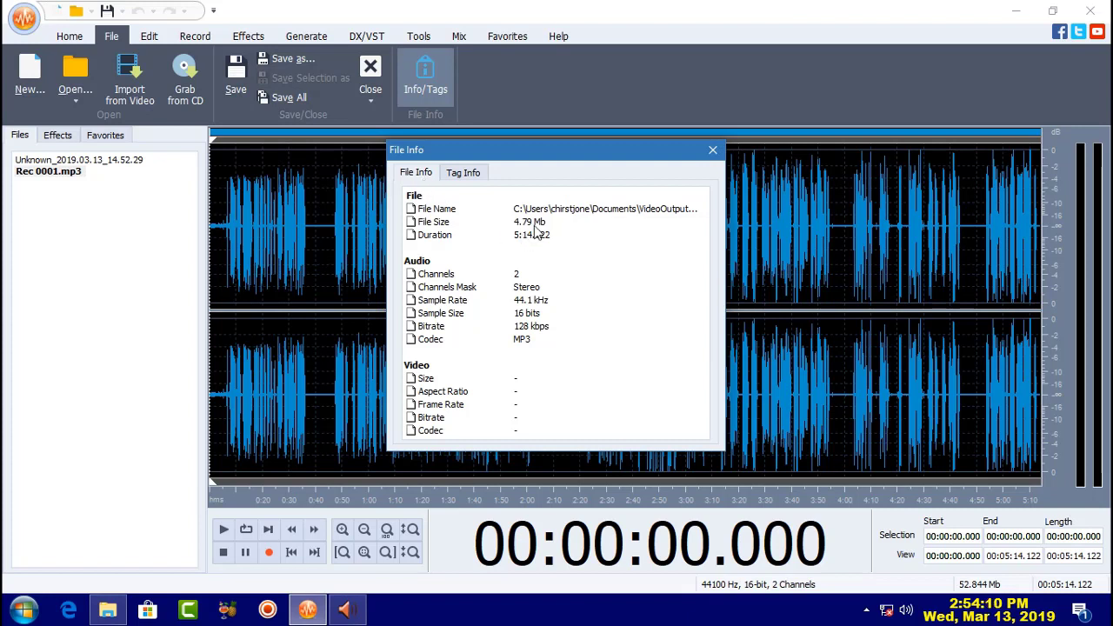
pyautogui.click(473, 175)
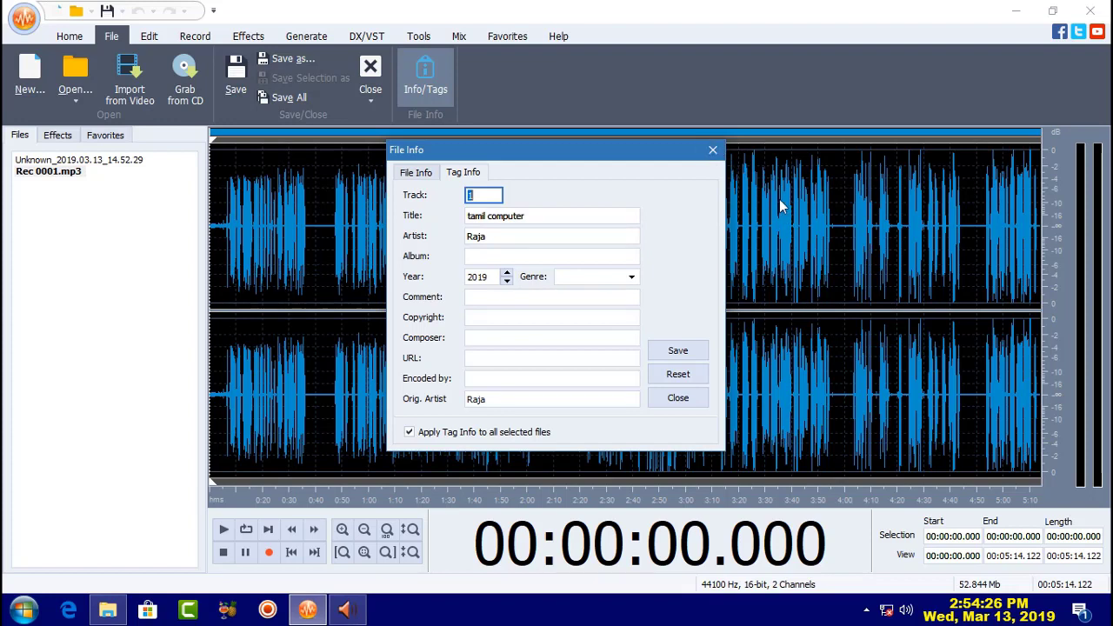
pyautogui.click(713, 151)
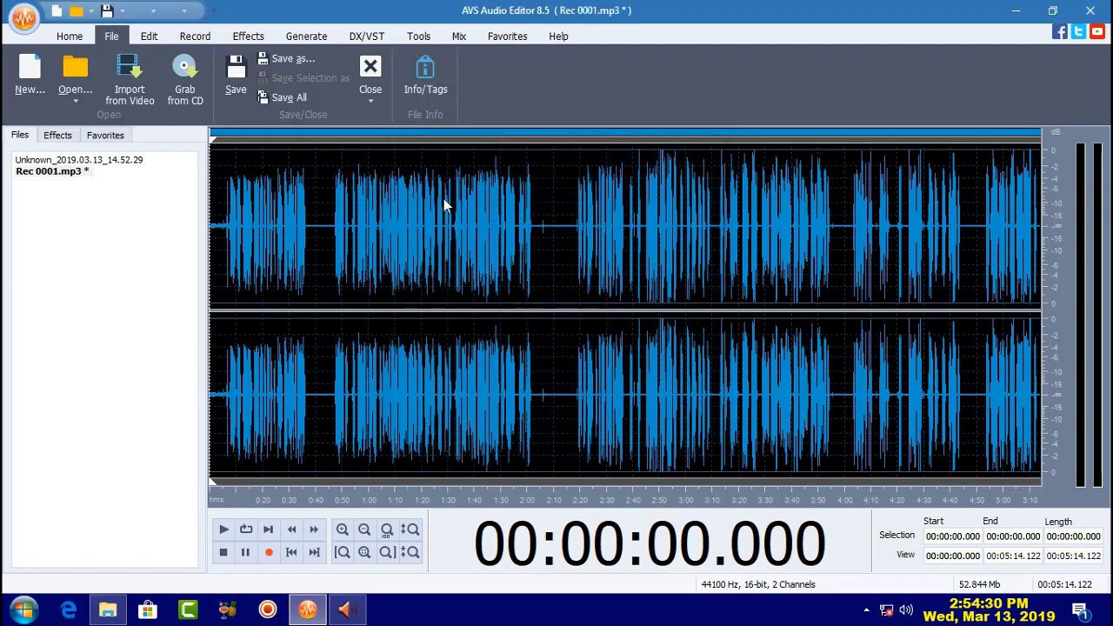
pyautogui.click(150, 38)
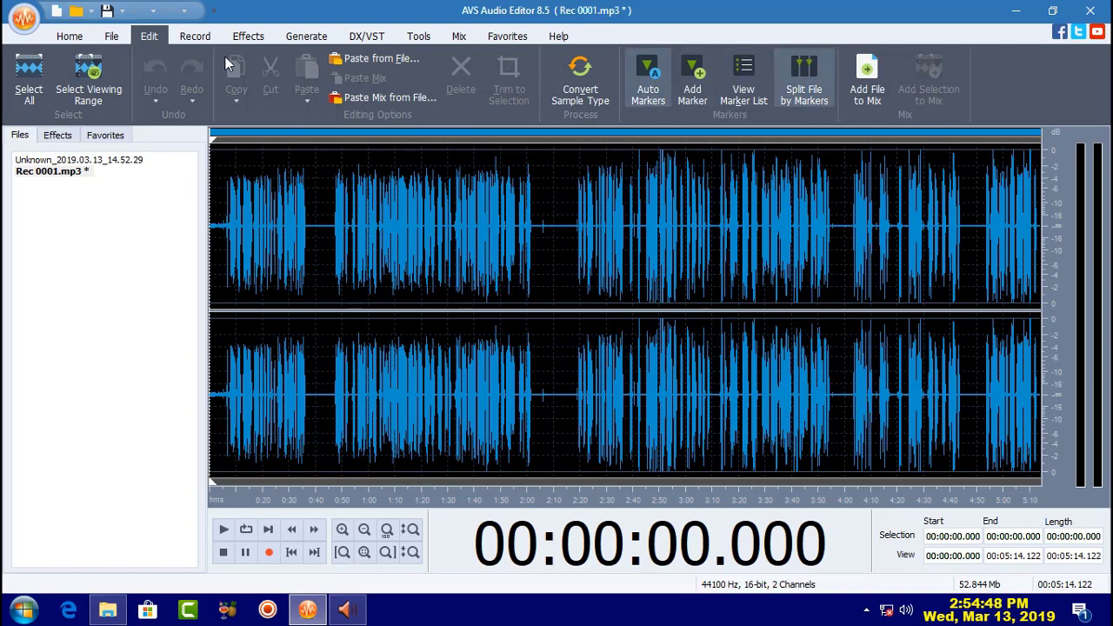
pyautogui.click(205, 36)
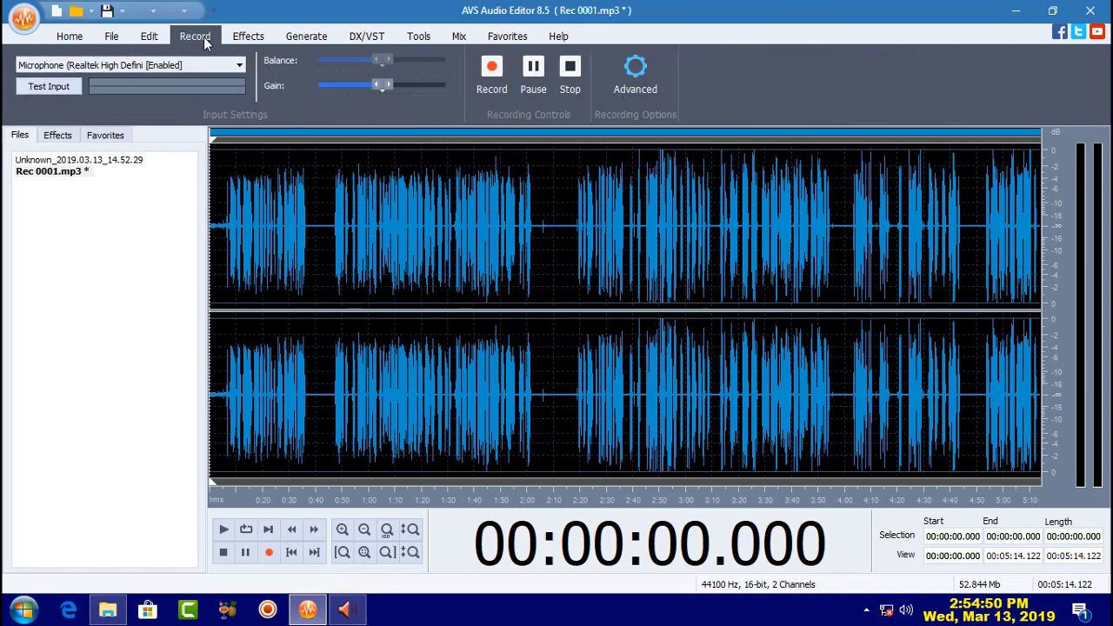